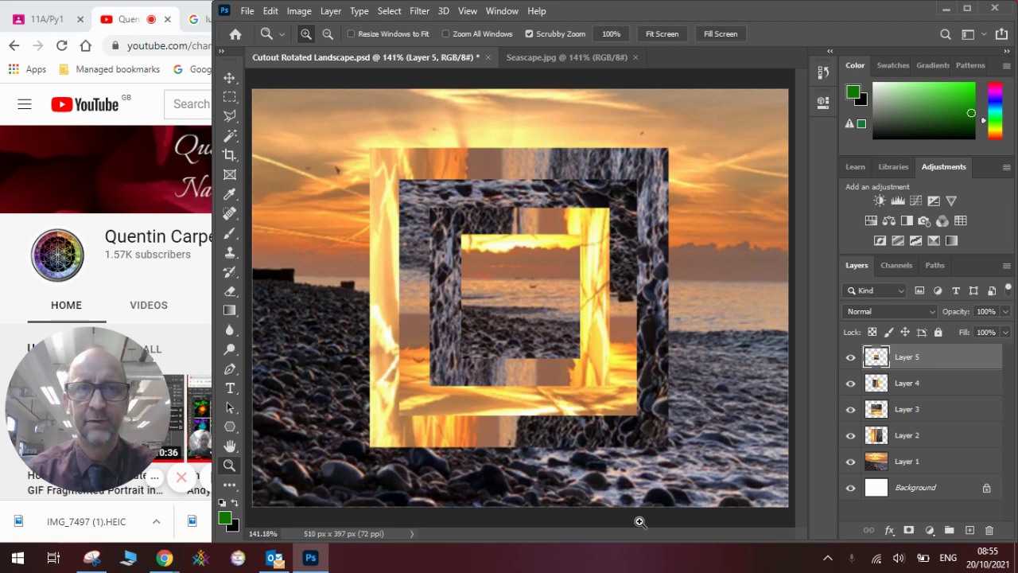
Step: Look through the artist's image results and the Departure artwork page in the browser
click(201, 30)
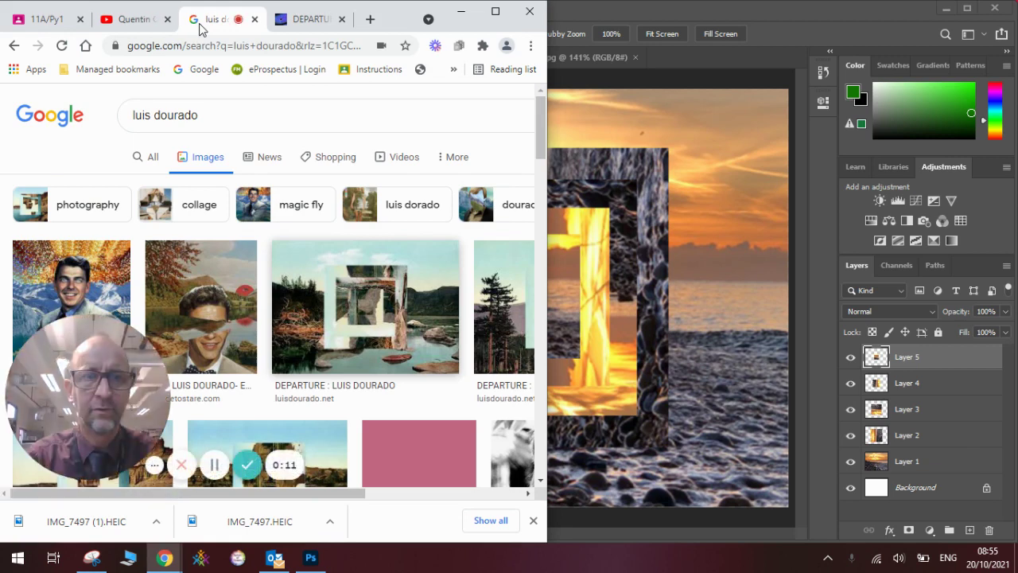
click(318, 21)
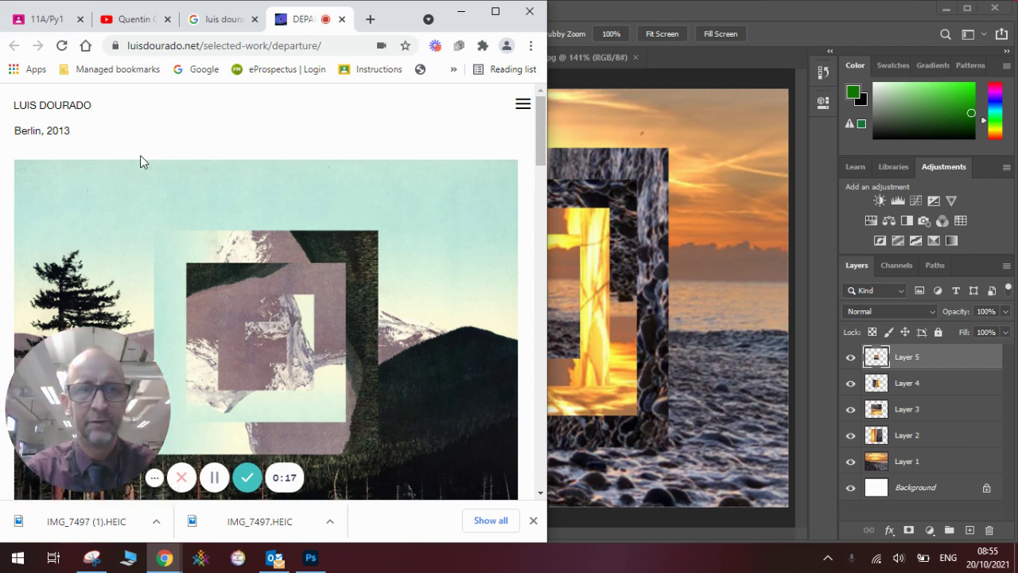
drag(542, 135, 541, 151)
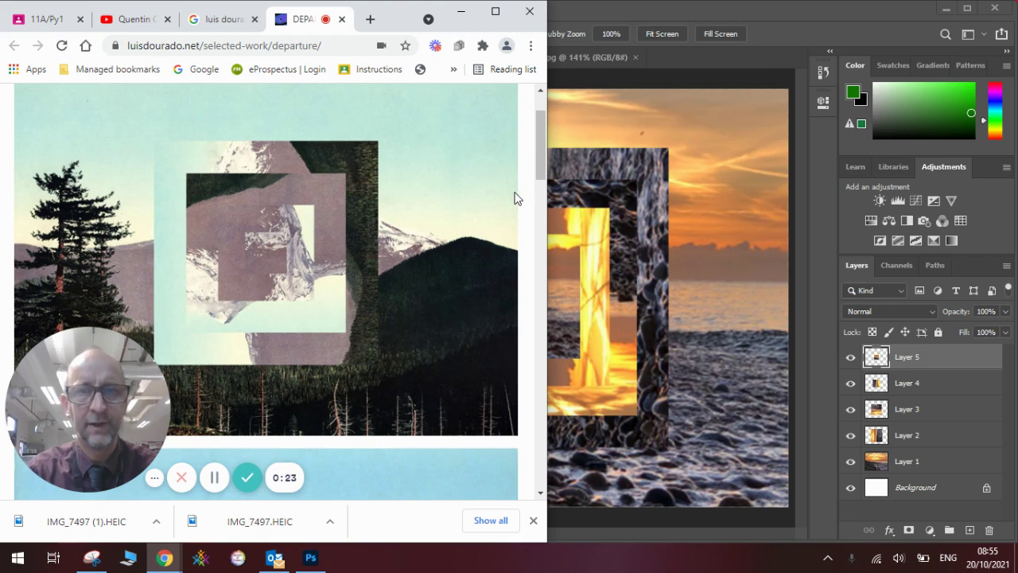
drag(544, 157, 538, 104)
Step: Leave the browser and bring up the original Seascape.jpg document in Photoshop
click(125, 19)
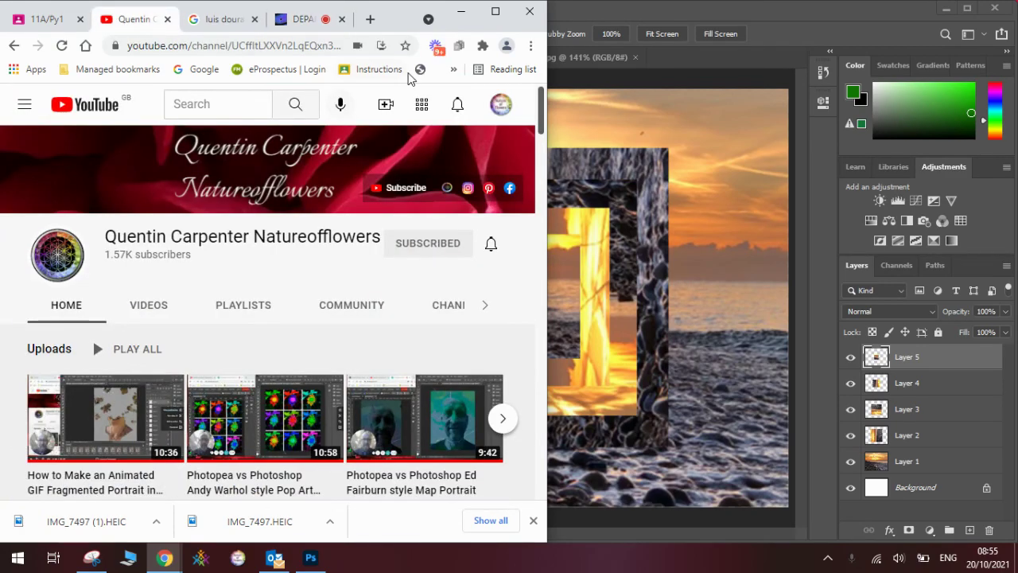
click(652, 7)
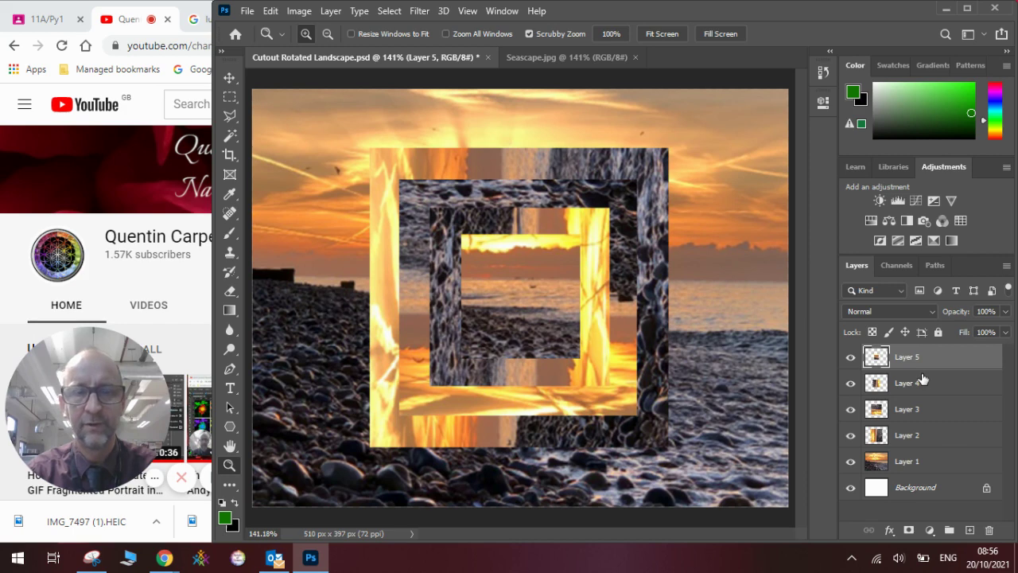
click(565, 61)
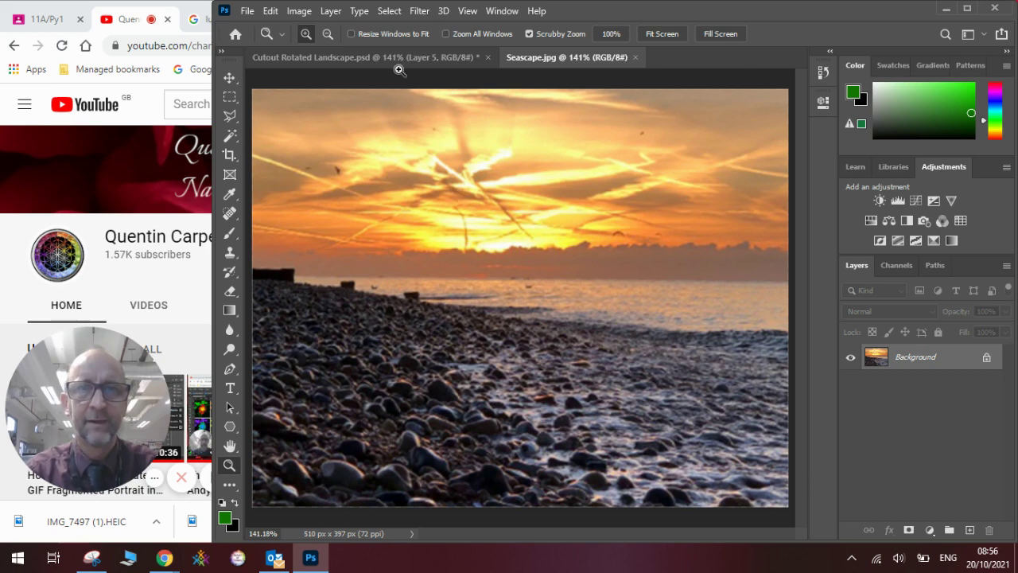
Step: Turn on the grid overlay across the Seascape.jpg photo via View > Show > Grid
click(466, 11)
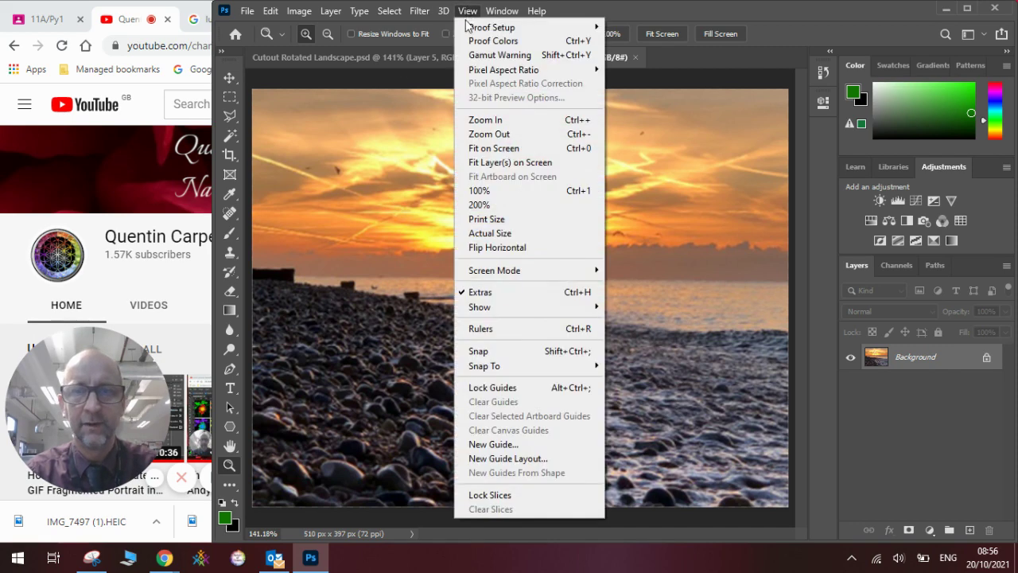
mouse_move(513, 311)
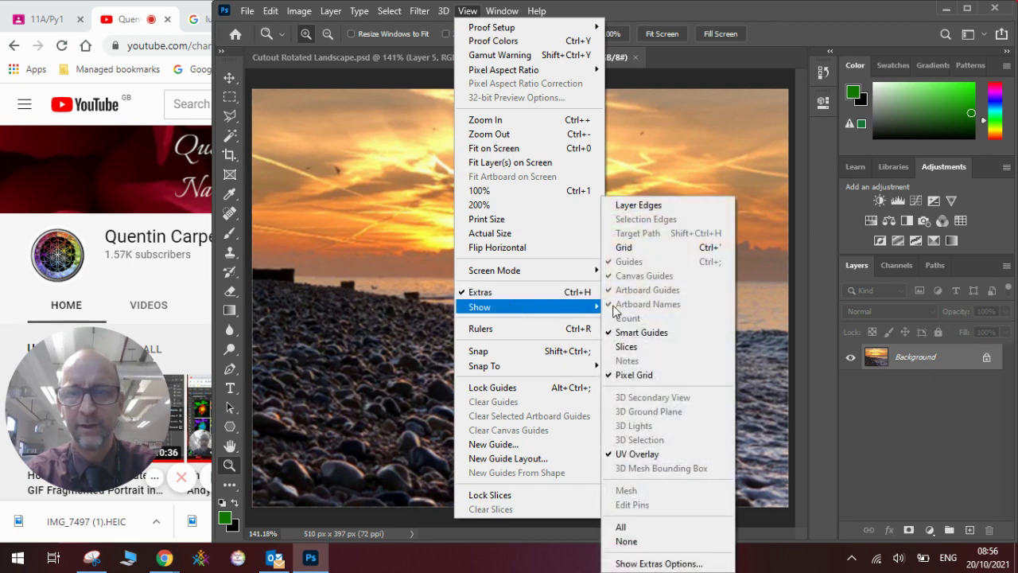
click(645, 247)
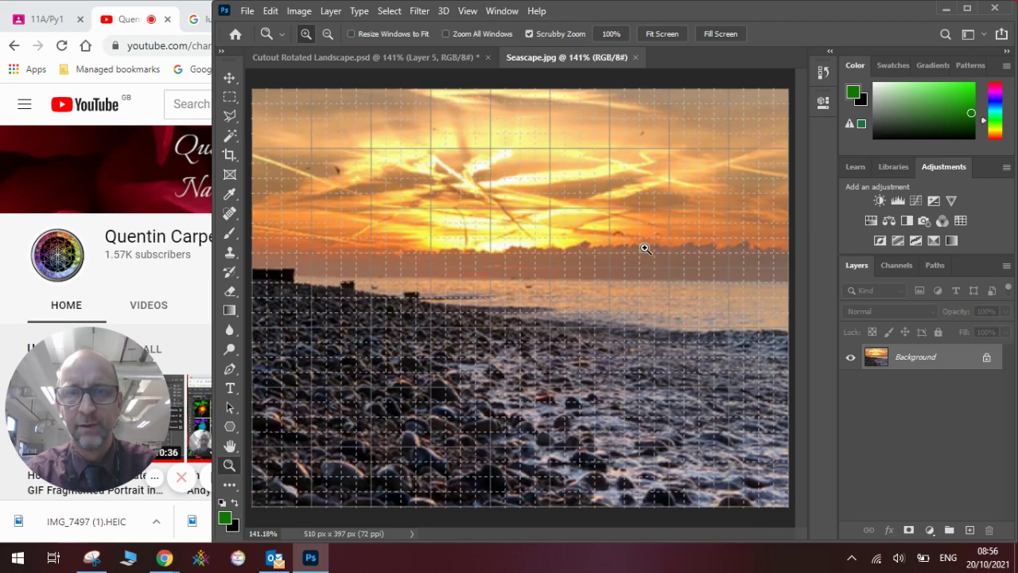
Step: Copy a large square marquee selection of the seascape onto a new Layer 1
click(230, 97)
click(283, 99)
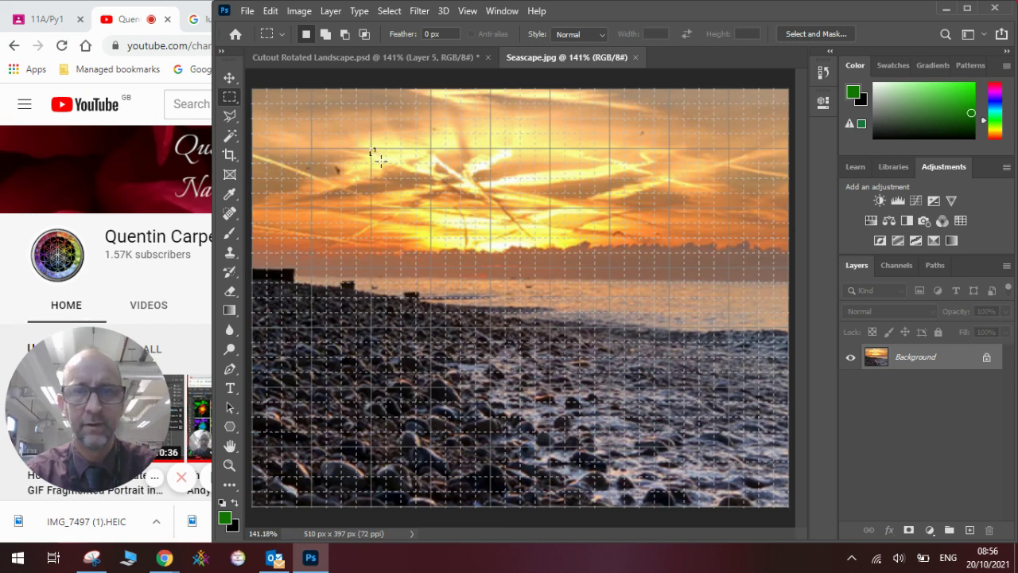
drag(370, 149, 671, 449)
click(672, 452)
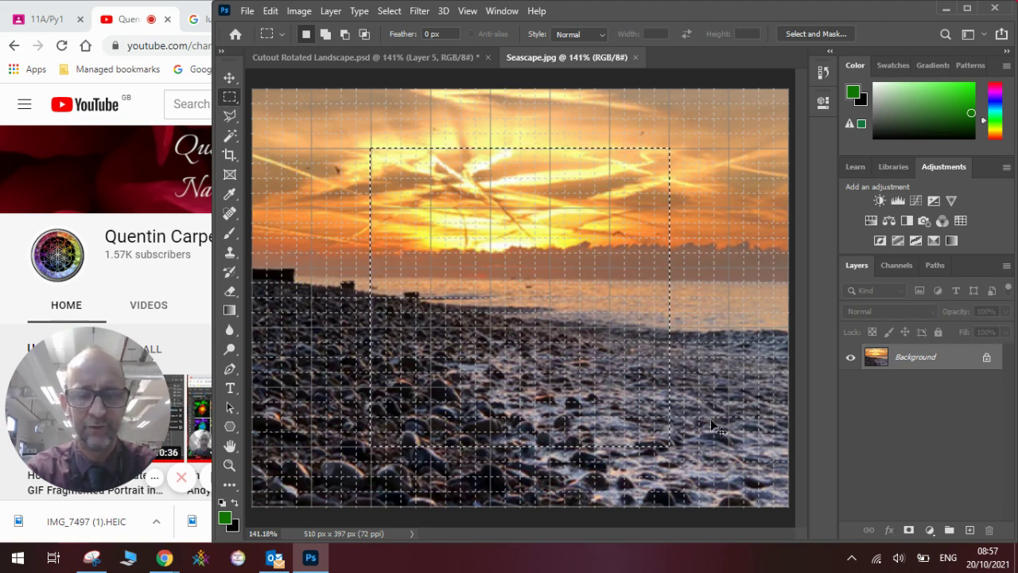
key(ctrl+j)
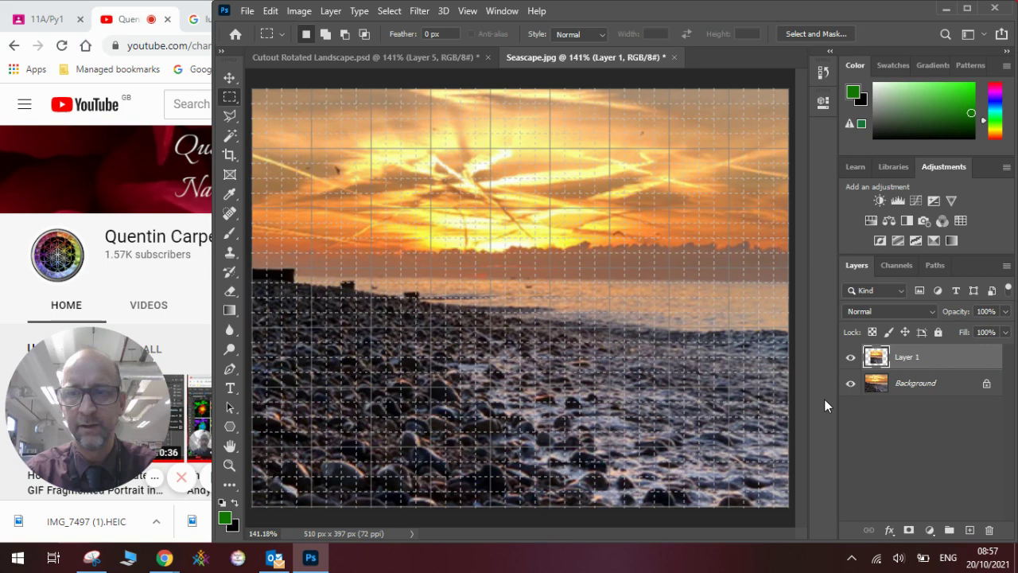
Step: Hide the Background and copy a smaller square from inside Layer 1 onto new Layer 2
click(851, 383)
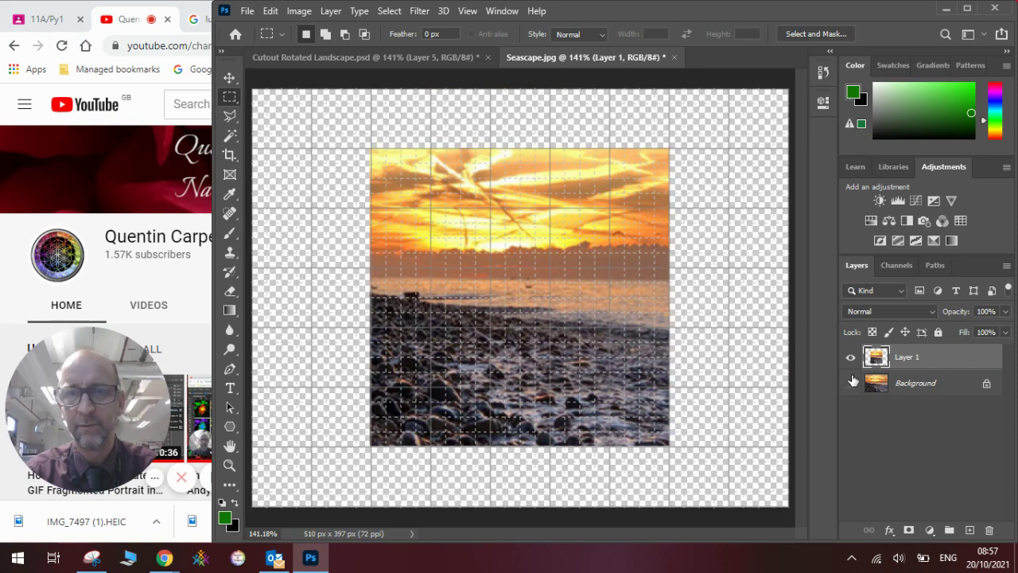
click(851, 383)
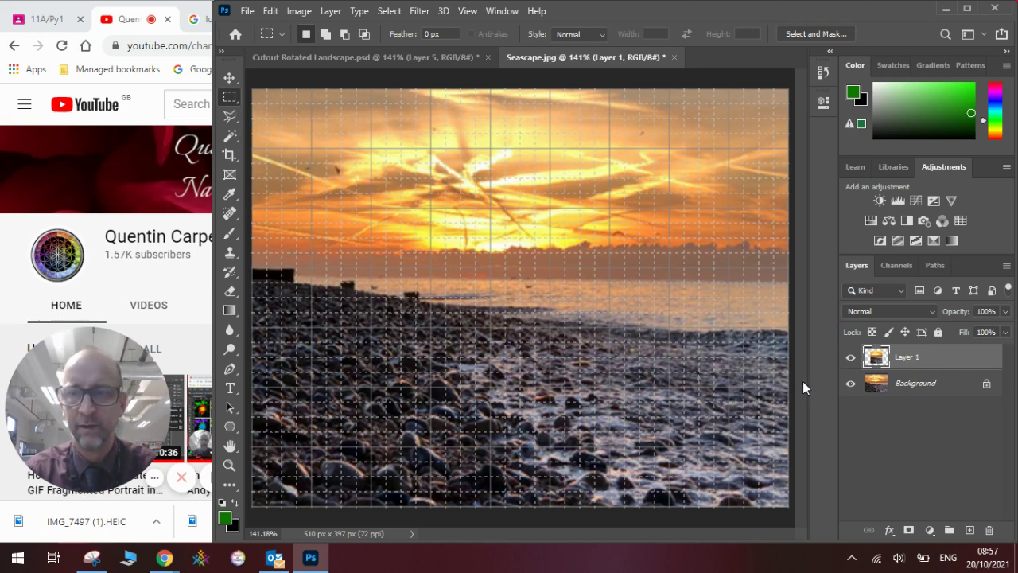
click(851, 386)
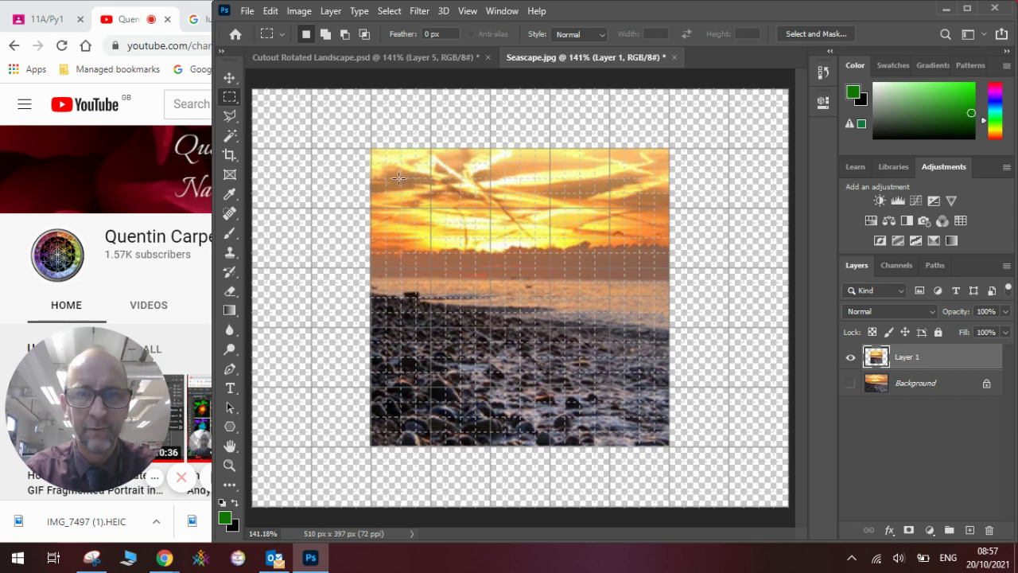
drag(400, 178, 639, 414)
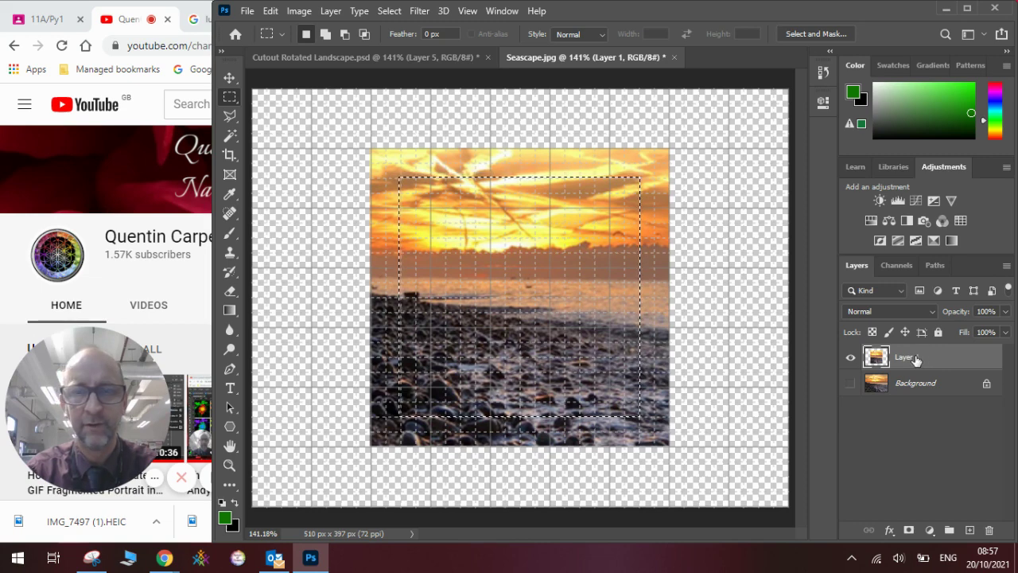
key(ctrl+j)
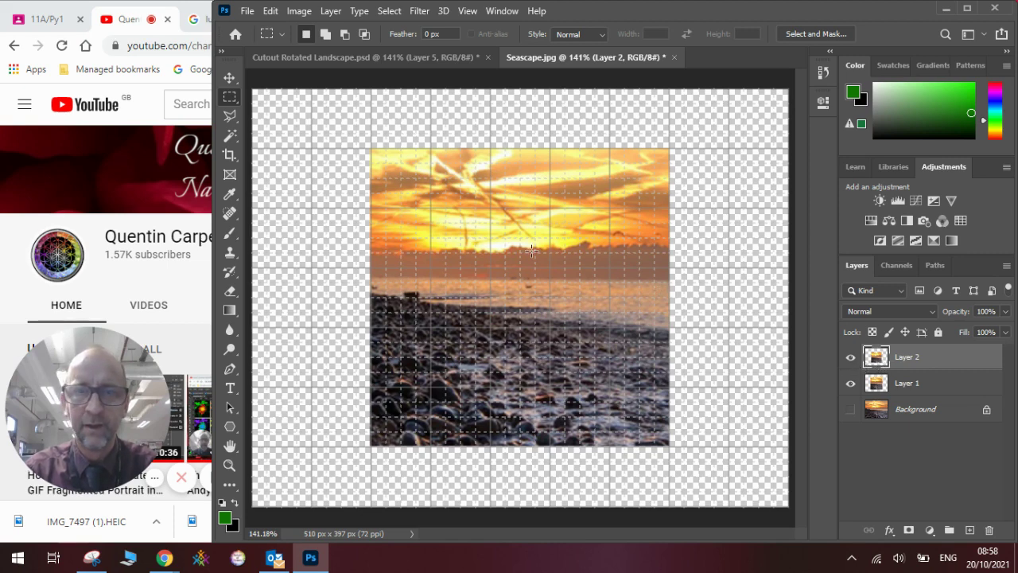
Step: Hide Layer 1 and copy a roughly 170 px square from Layer 2 onto new Layer 3
click(850, 385)
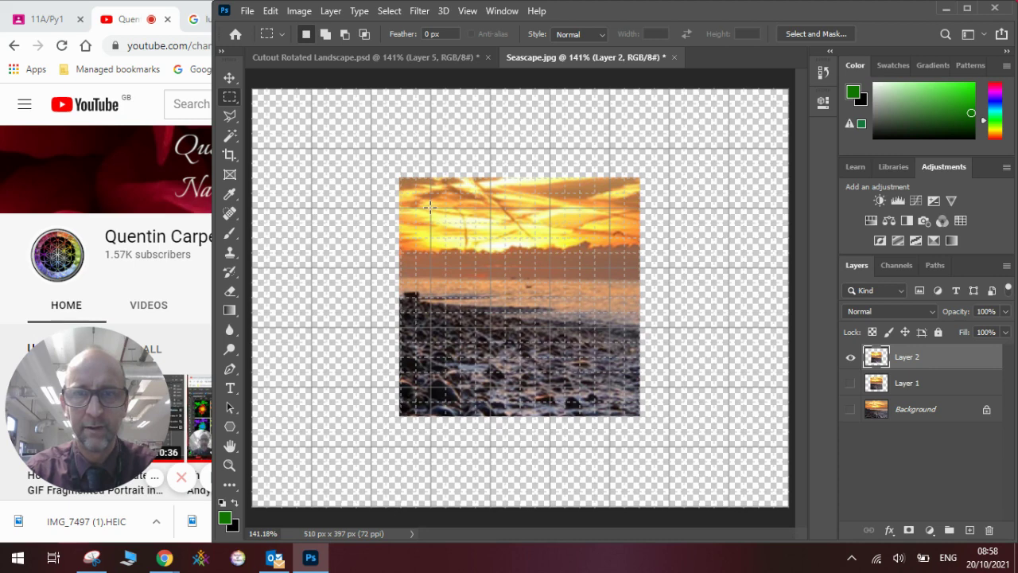
drag(429, 208, 608, 385)
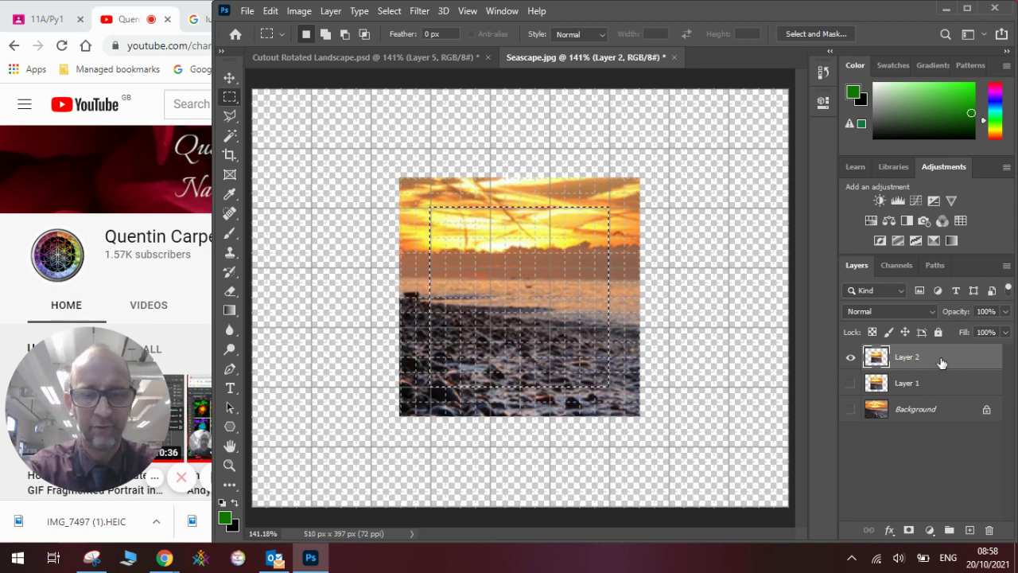
key(ctrl+j)
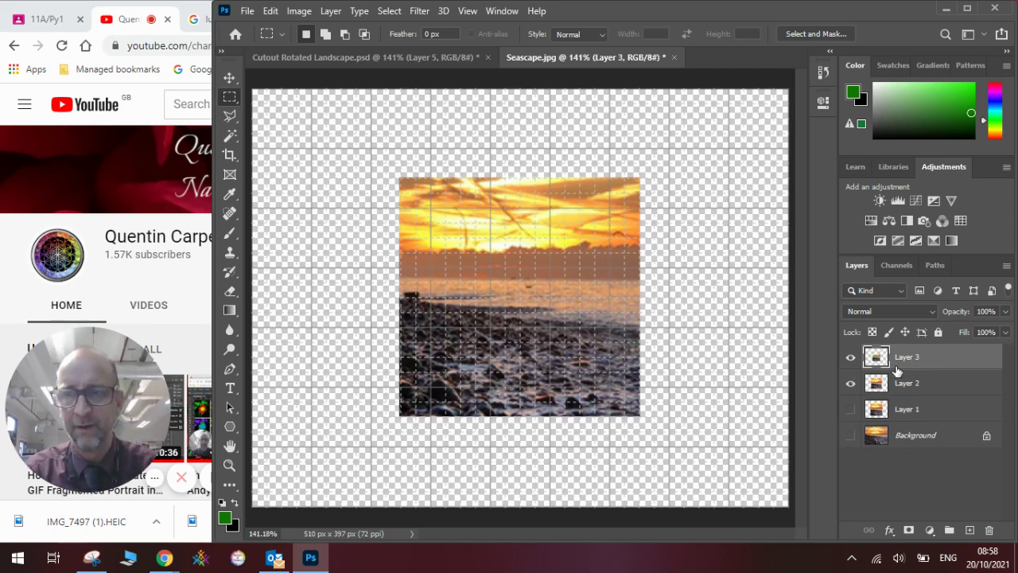
Step: Hide Layer 2 and copy the innermost 114 px square from Layer 3 onto new Layer 4
click(851, 383)
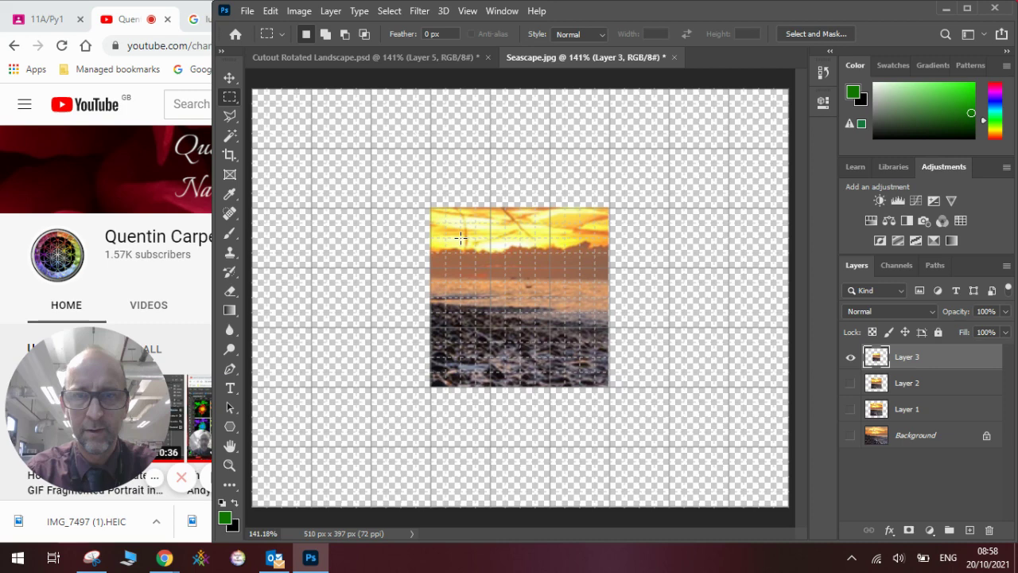
drag(460, 237, 579, 356)
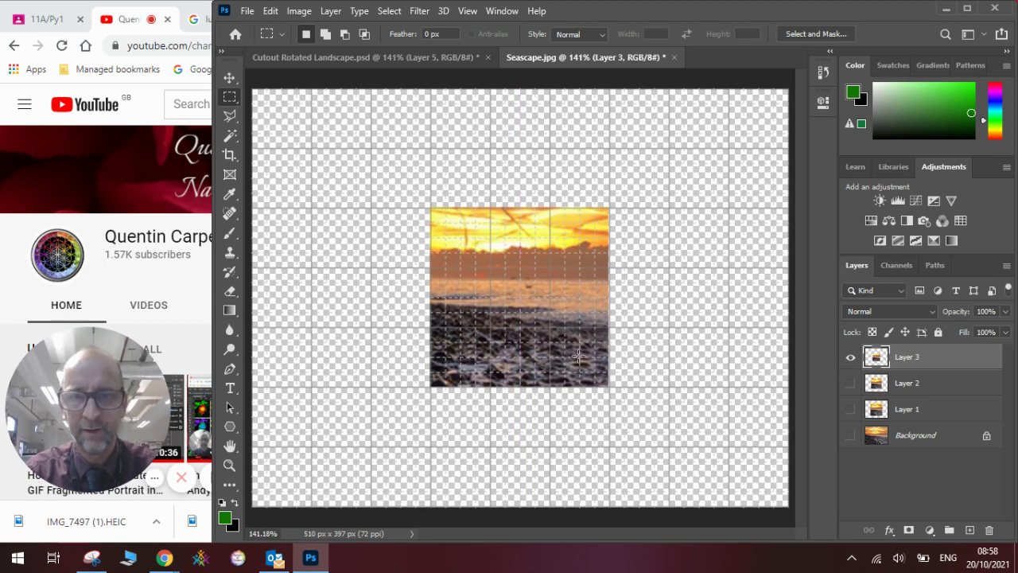
drag(579, 355, 460, 238)
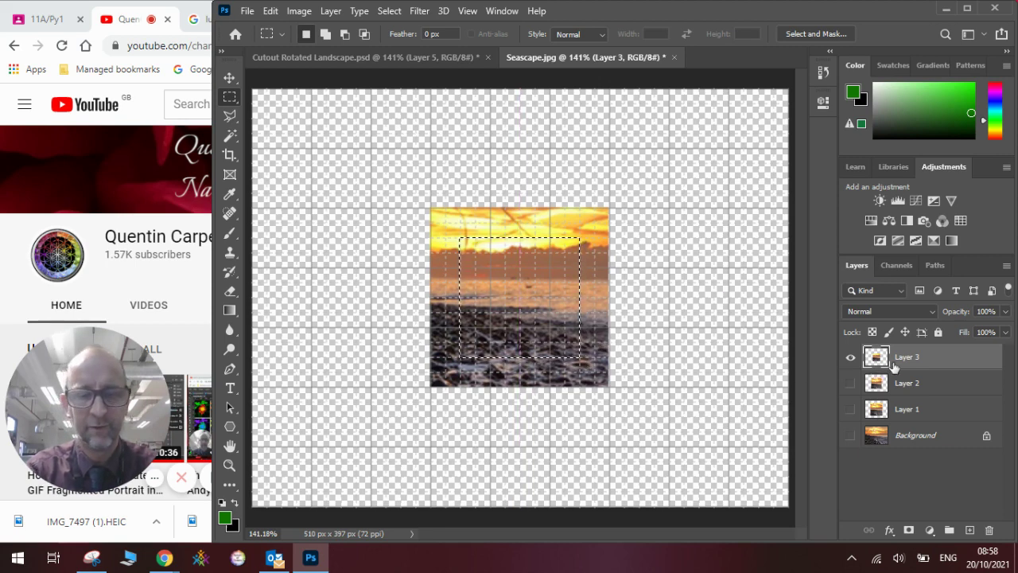
key(ctrl+j)
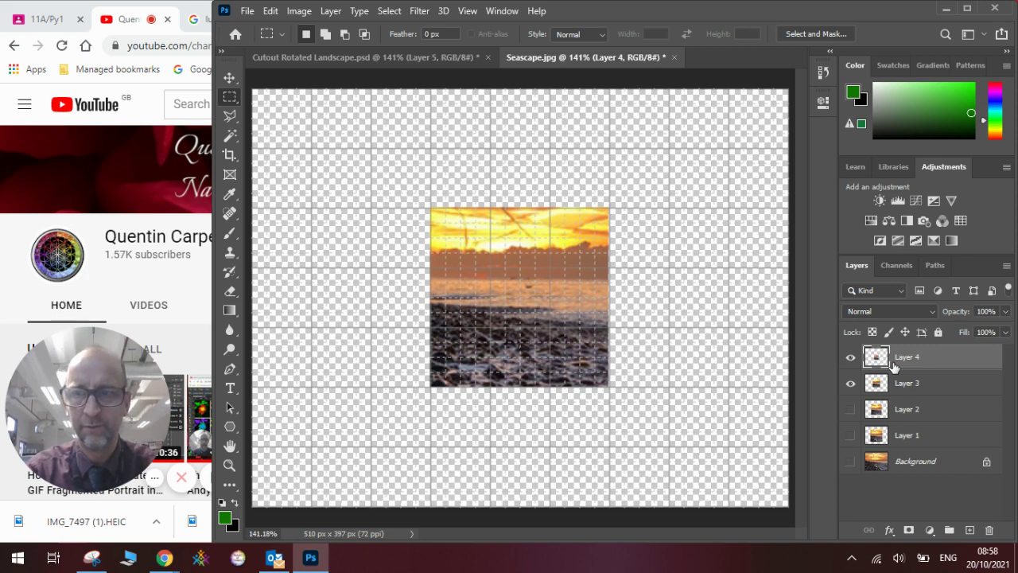
Step: Check Layer 4 alone, then make Layer 3, Layer 2, Layer 1 and Background visible again
click(853, 384)
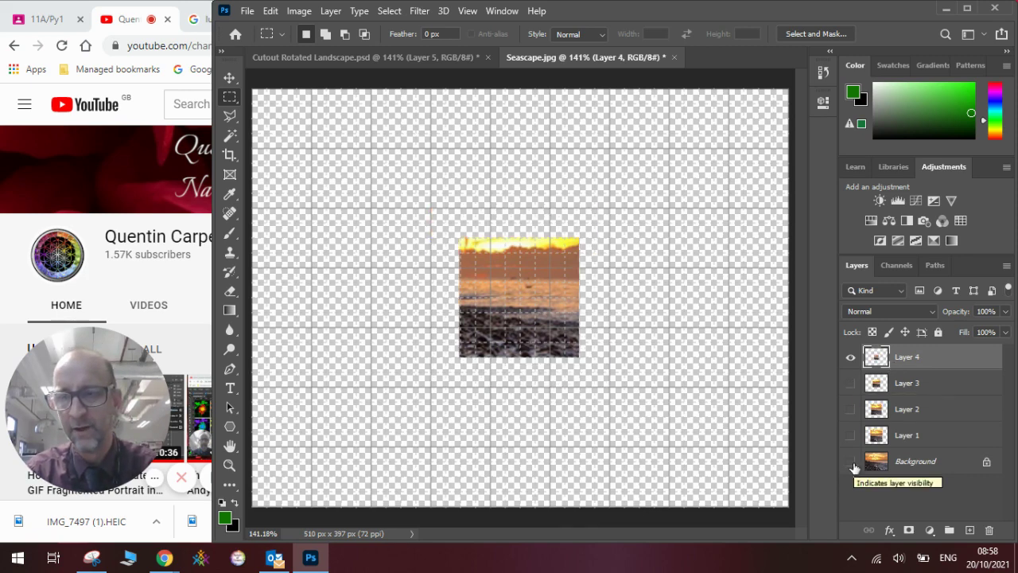
click(850, 383)
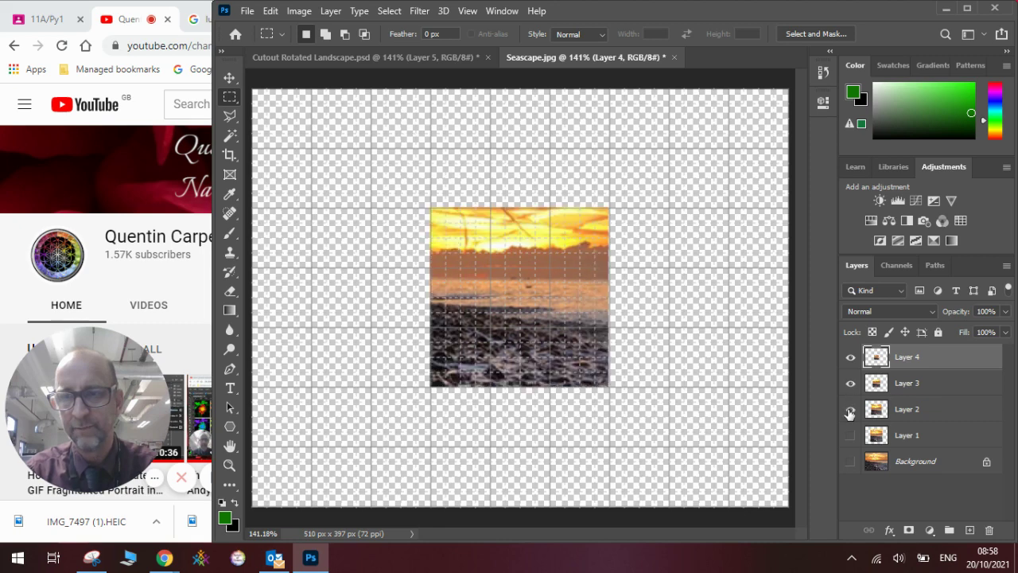
click(850, 410)
click(850, 435)
click(851, 462)
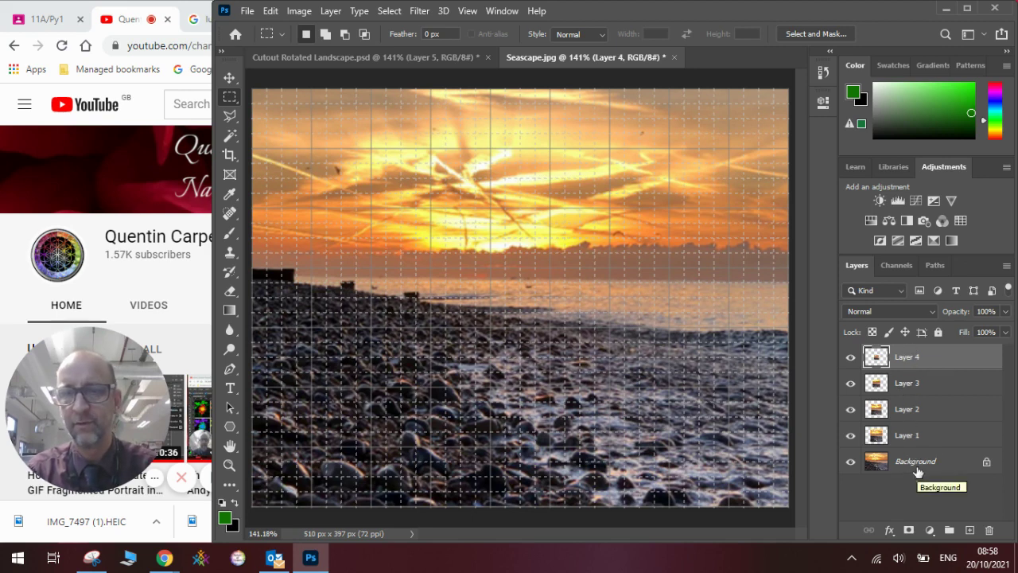
Step: Switch off the grid overlay with View > Show > Grid
click(467, 10)
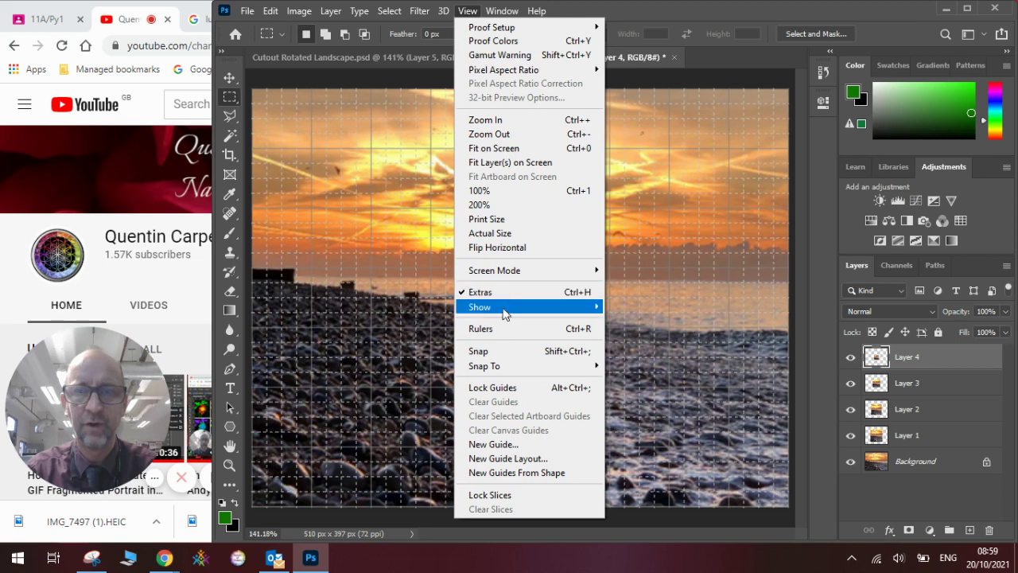
mouse_move(505, 315)
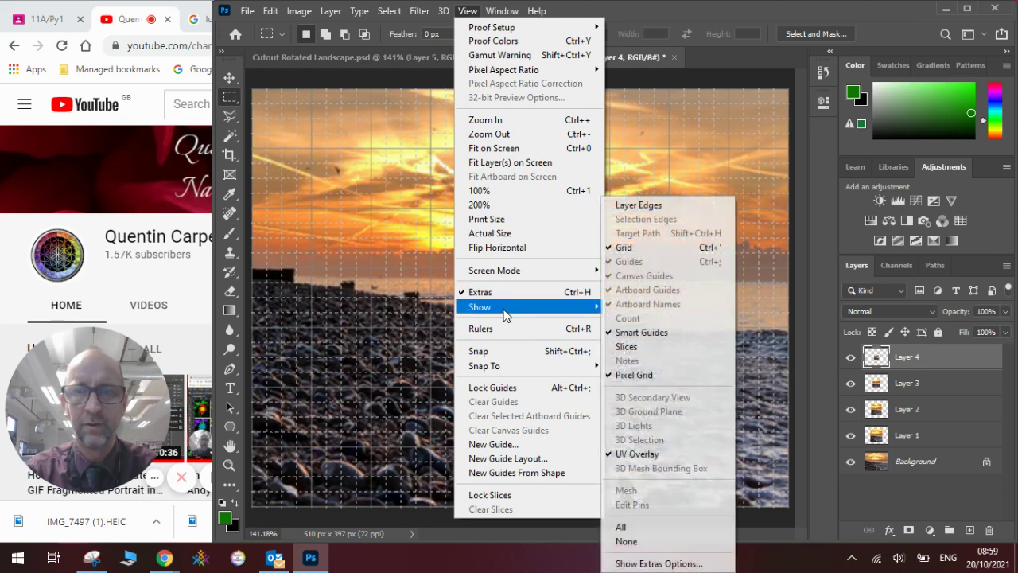
click(637, 249)
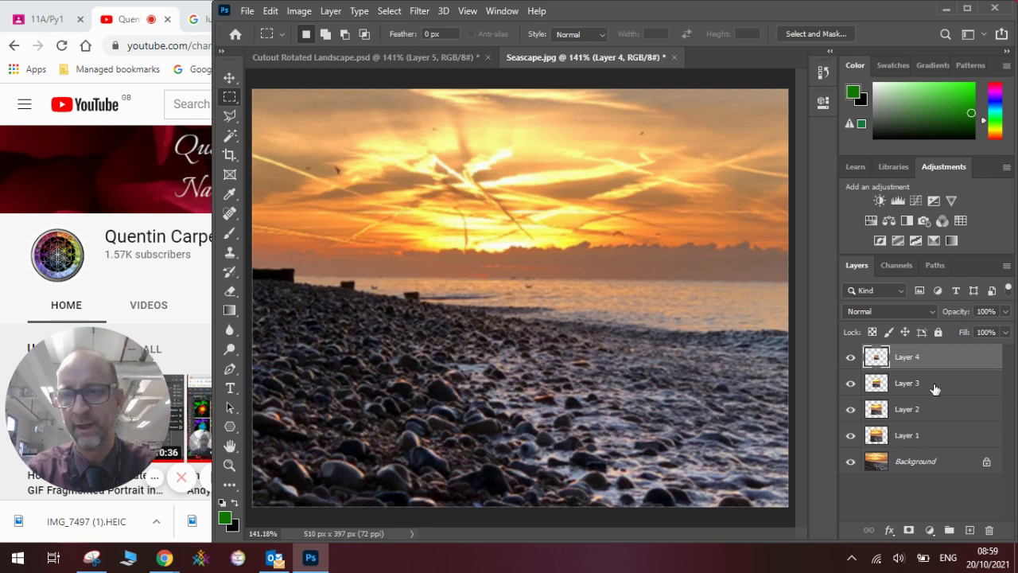
Step: Rotate Layer 1 90° counter clockwise with Edit > Transform
click(922, 436)
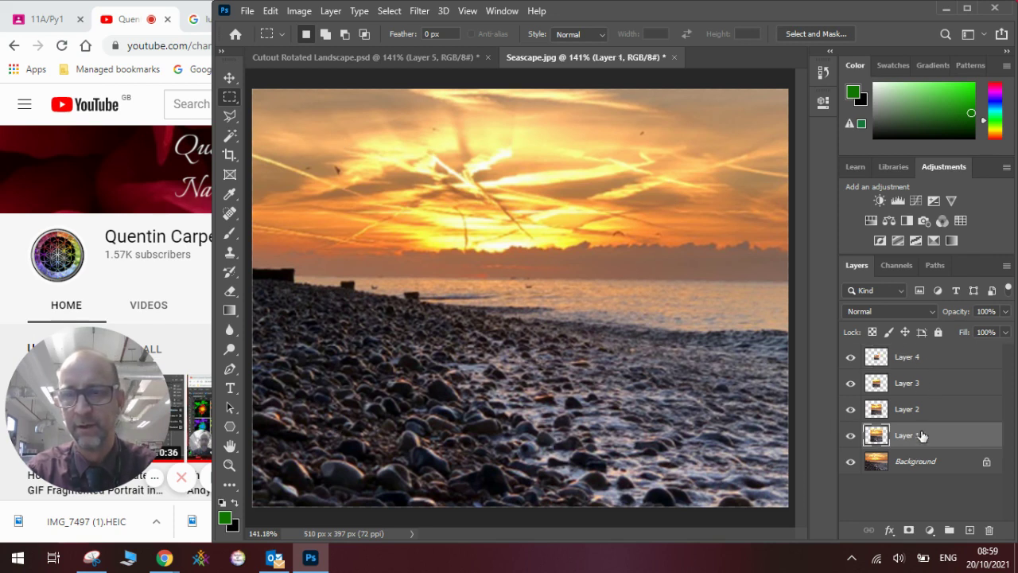
click(273, 11)
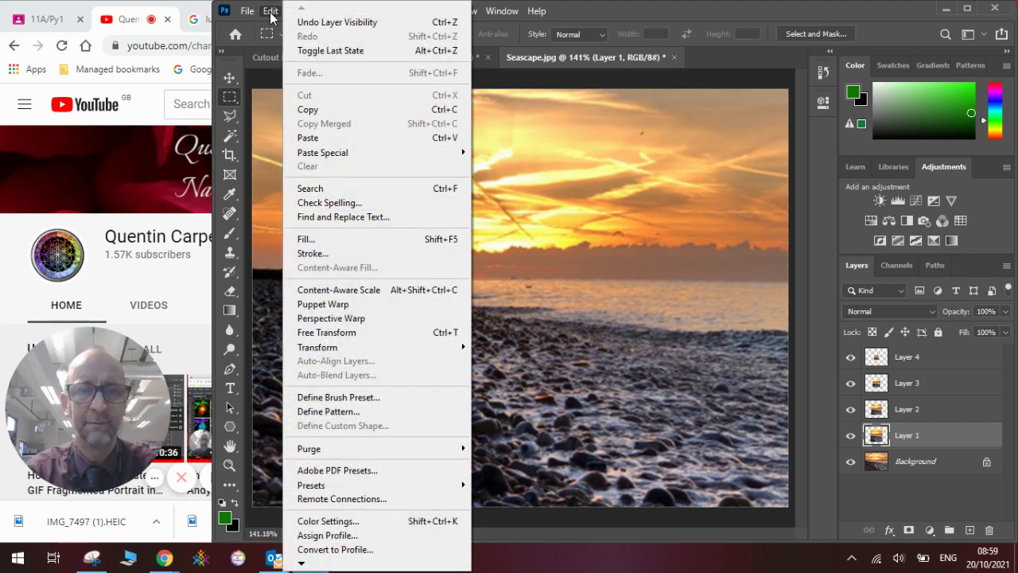
mouse_move(380, 348)
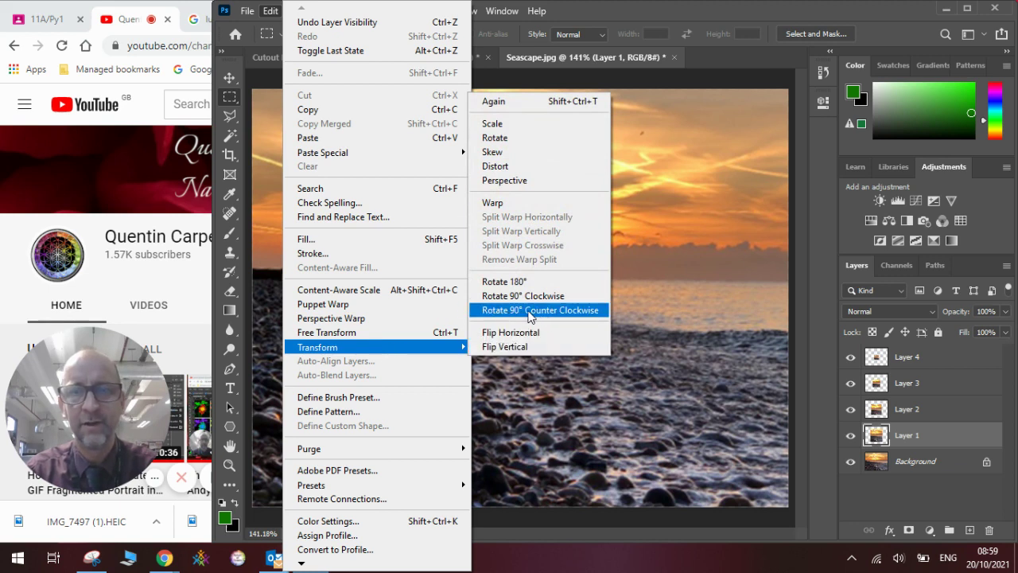
click(578, 315)
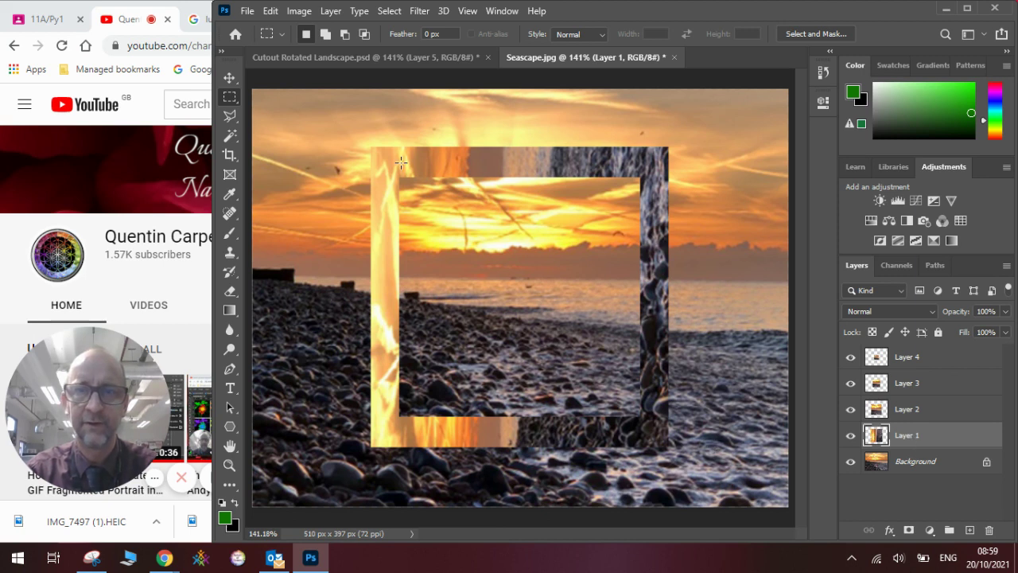
Step: Rotate Layer 2 a half turn using two 90° counter-clockwise rotations
click(926, 410)
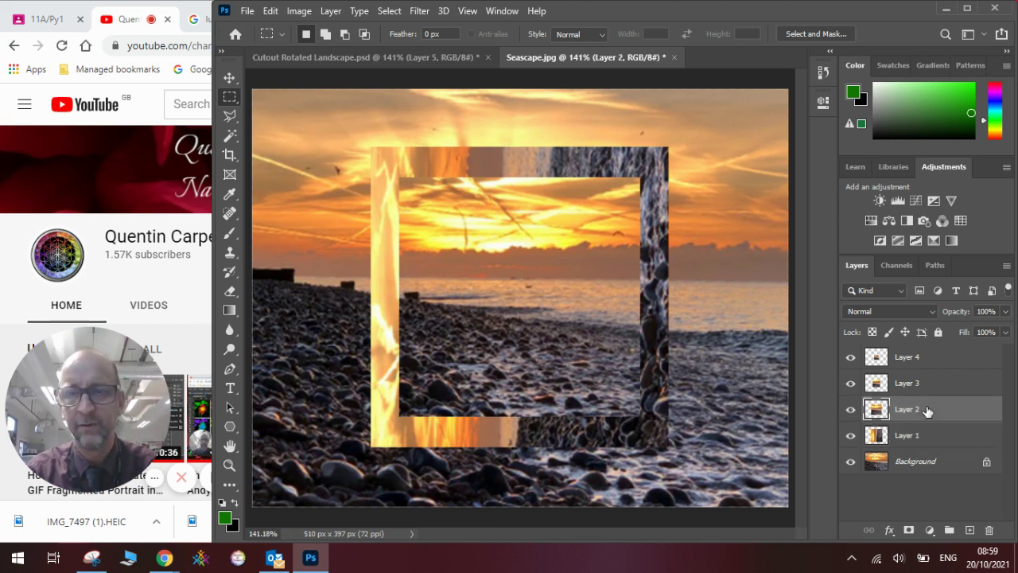
click(272, 15)
mouse_move(334, 348)
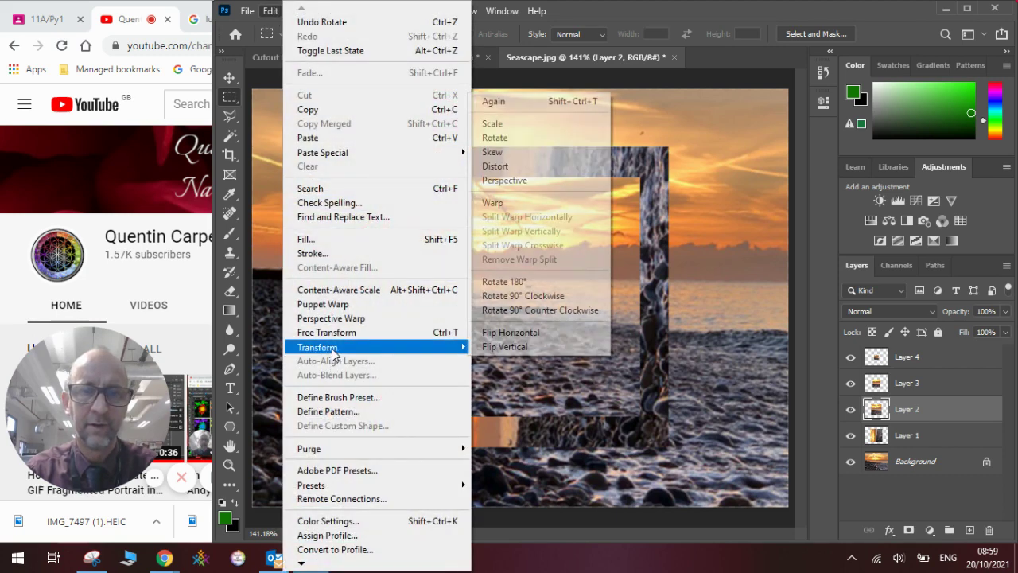
click(530, 310)
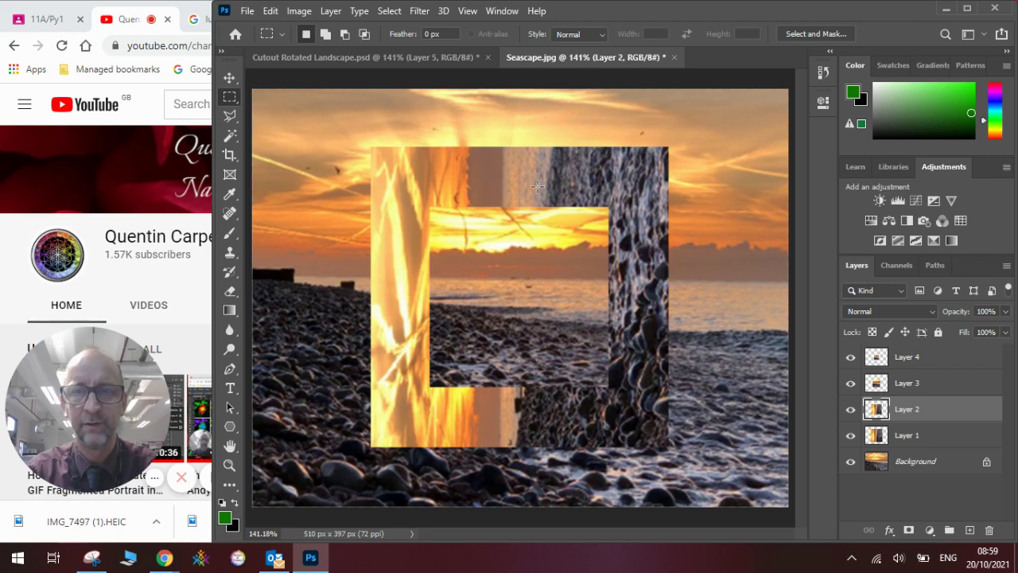
click(271, 11)
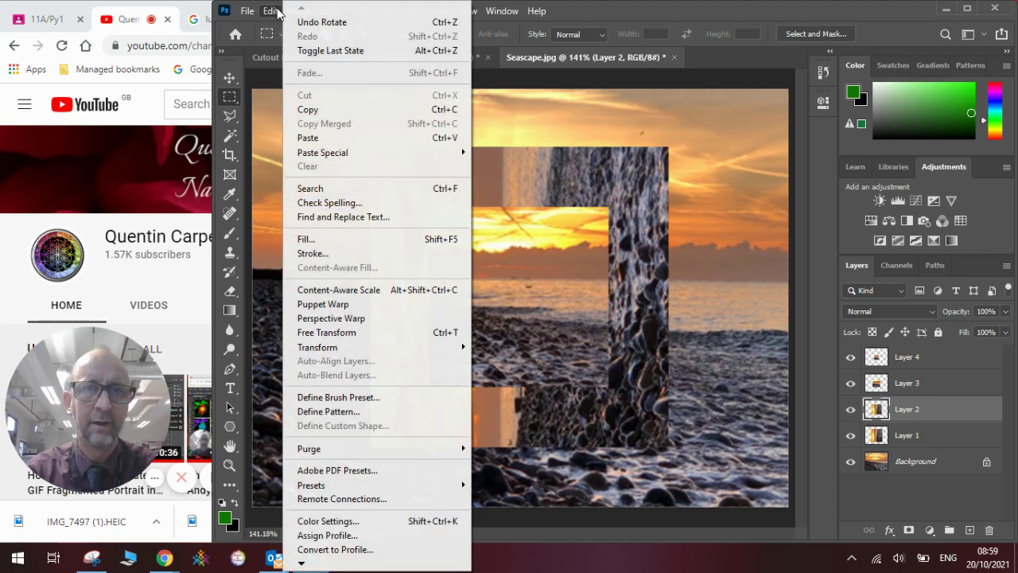
mouse_move(345, 350)
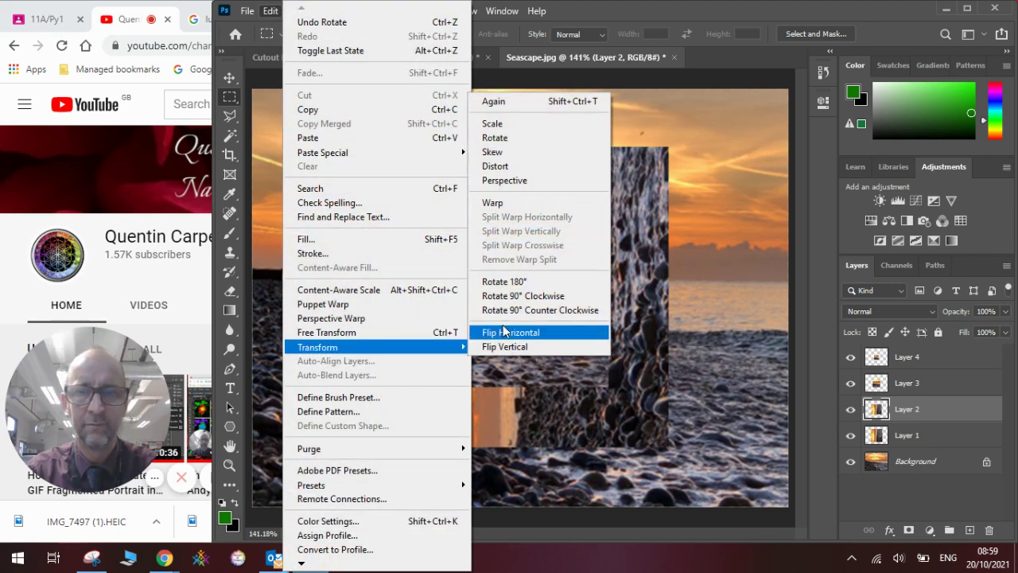
click(525, 310)
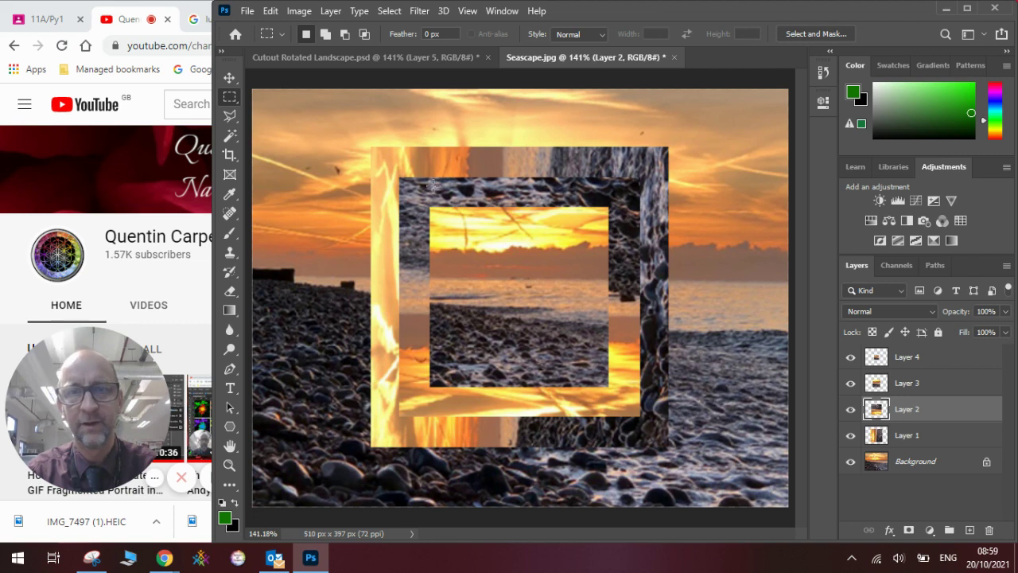
Step: Rotate Layer 3 three quarter turns using Rotate 90° Counter Clockwise three times
click(928, 388)
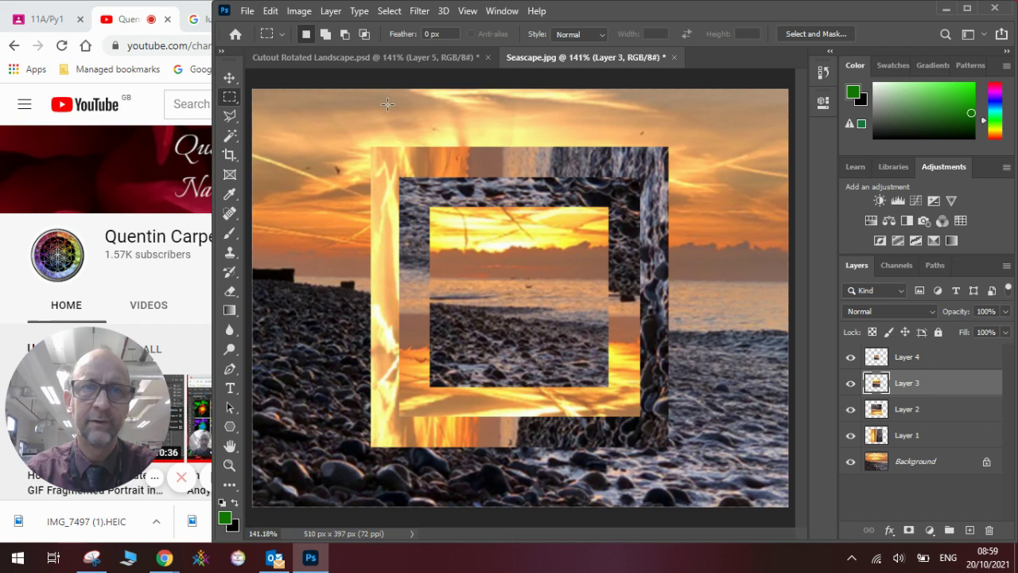
click(271, 11)
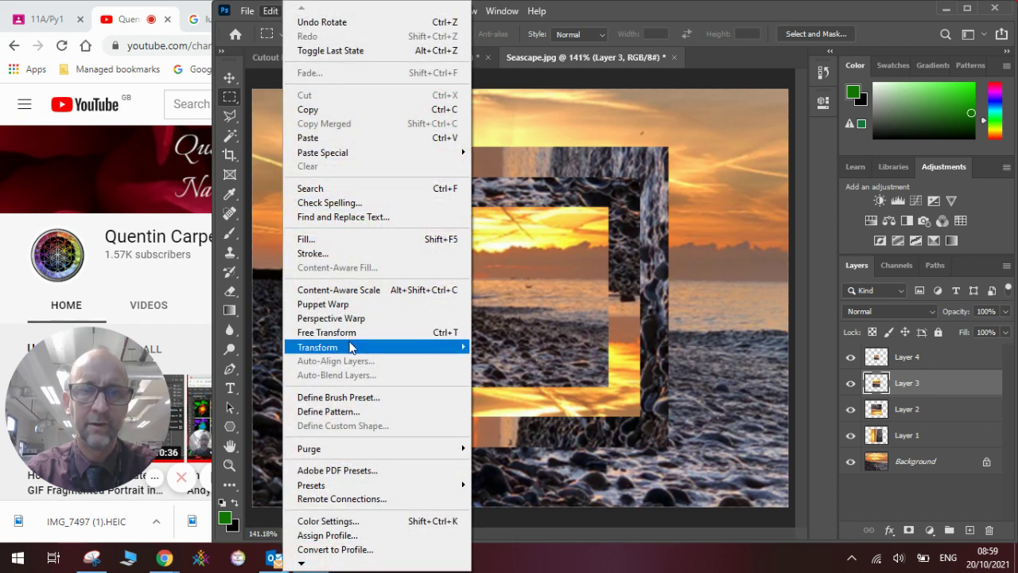
mouse_move(354, 347)
click(531, 310)
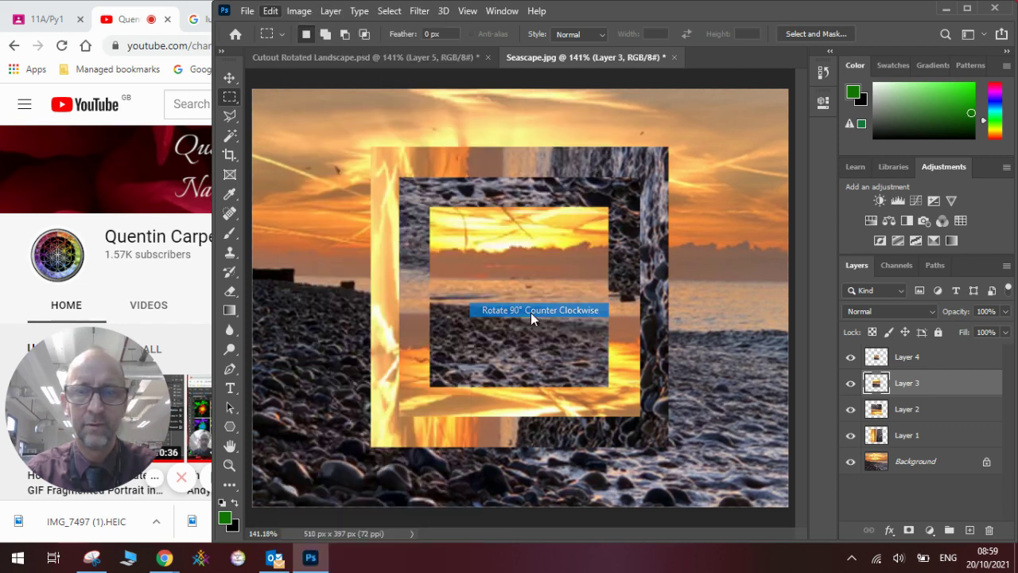
click(271, 11)
mouse_move(369, 347)
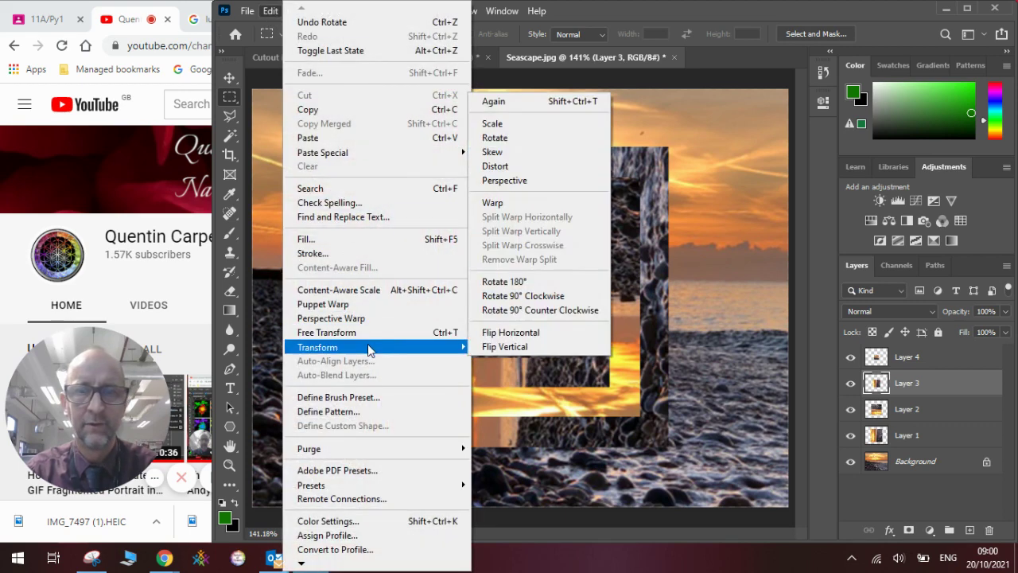
click(530, 311)
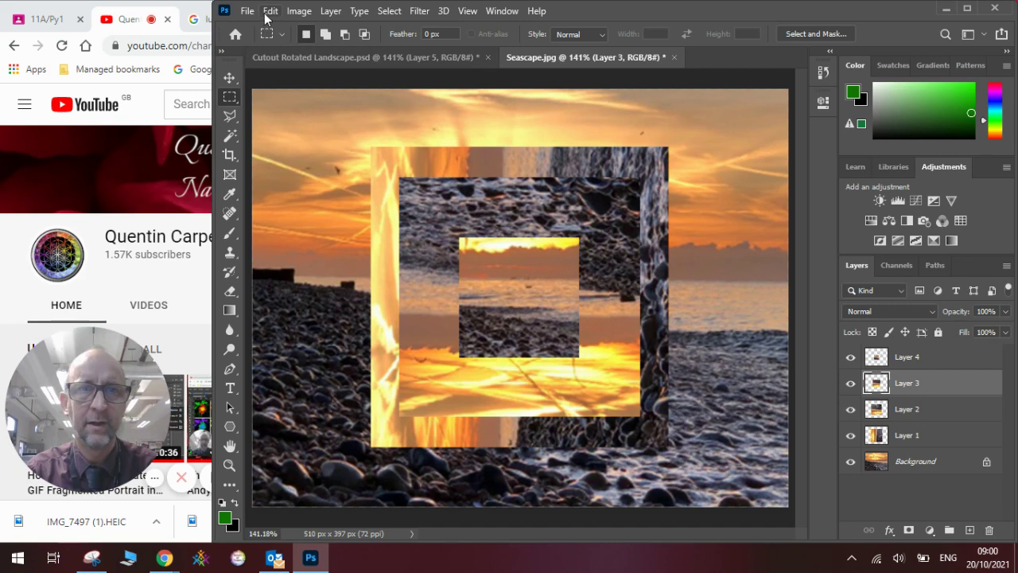
click(272, 11)
mouse_move(335, 351)
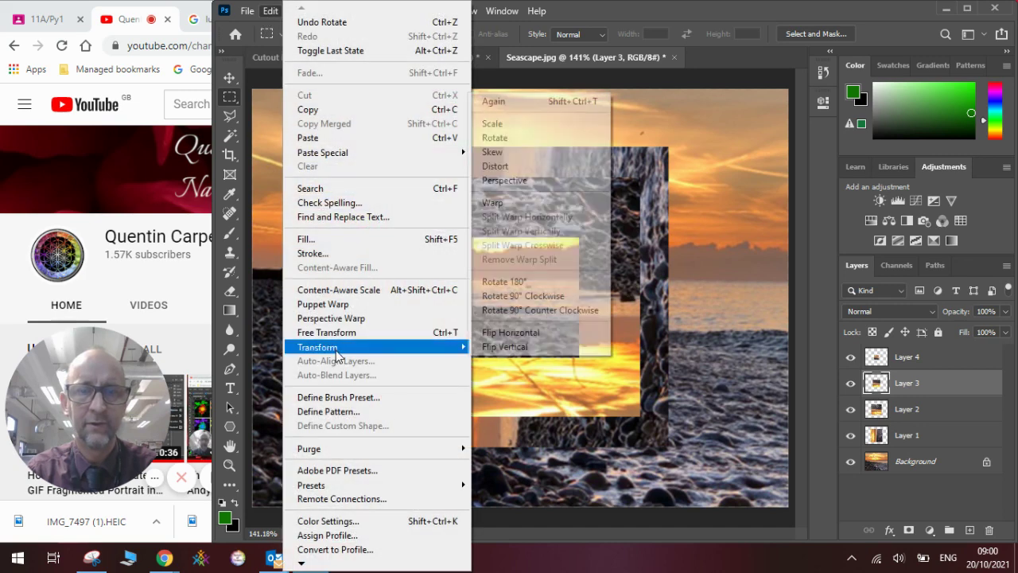
click(538, 310)
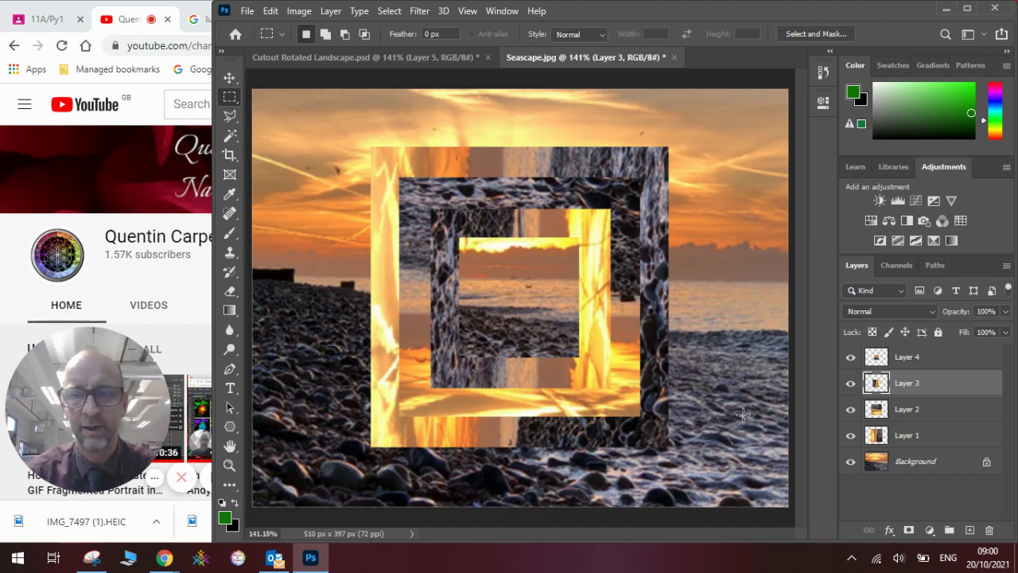
Step: Apply a Black & White adjustment to the Background layer, leaving the rotated squares in colour
click(916, 466)
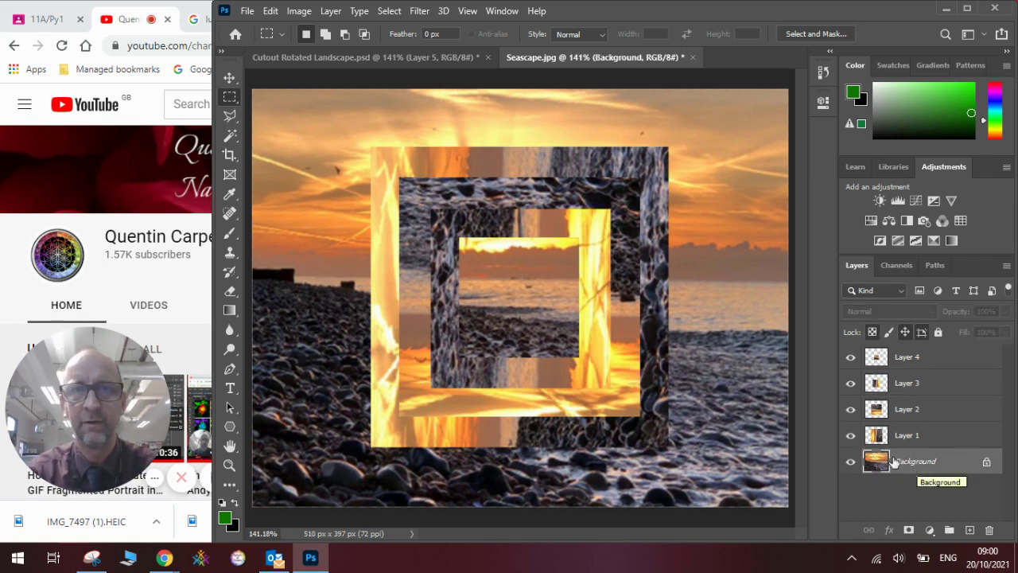
click(300, 11)
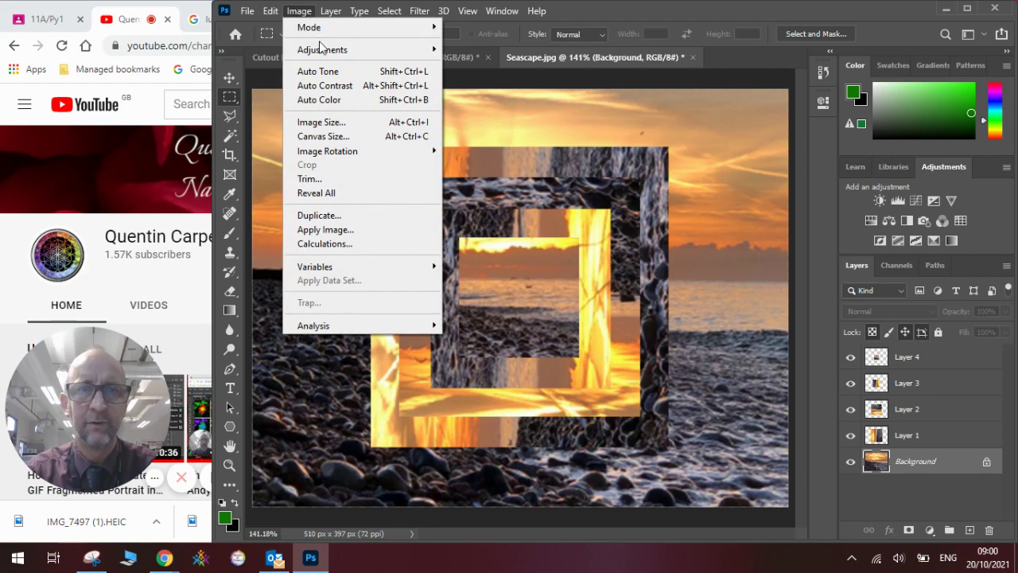
mouse_move(322, 50)
click(561, 157)
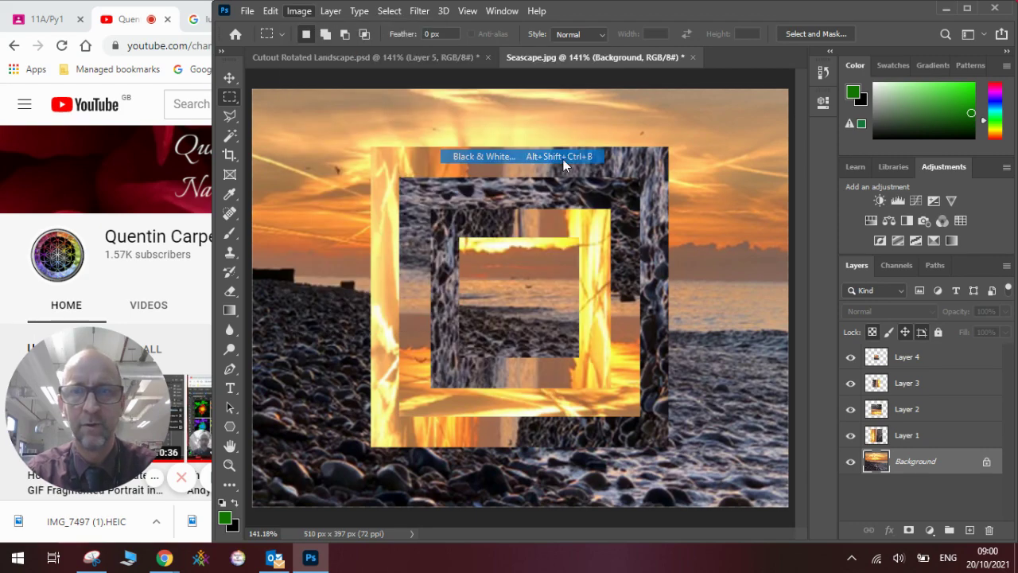
click(633, 67)
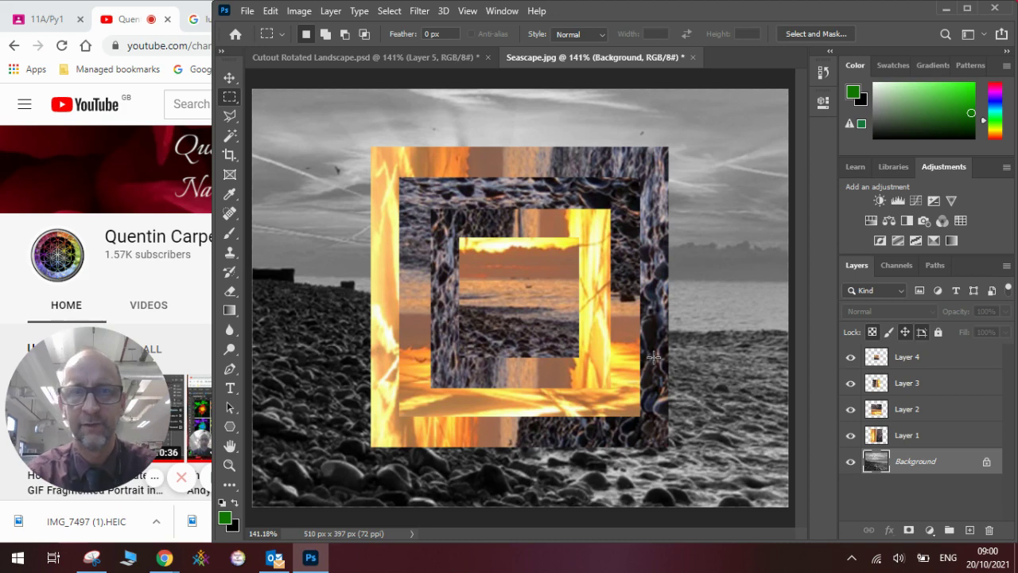
Step: Compare Cutout Rotated Landscape.psd with Seascape.jpg, ending on Cutout Rotated Landscape.psd
click(416, 62)
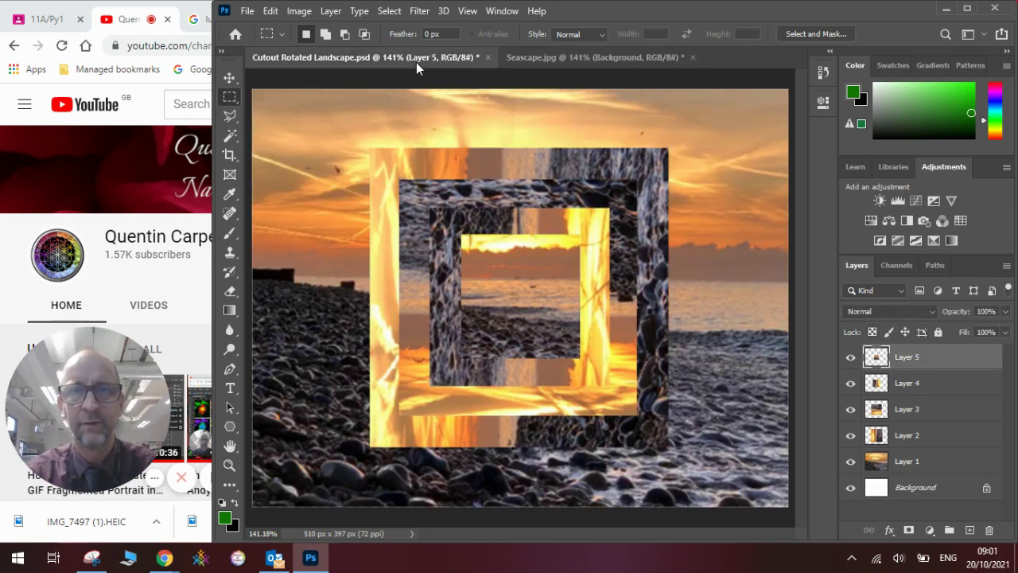
click(539, 57)
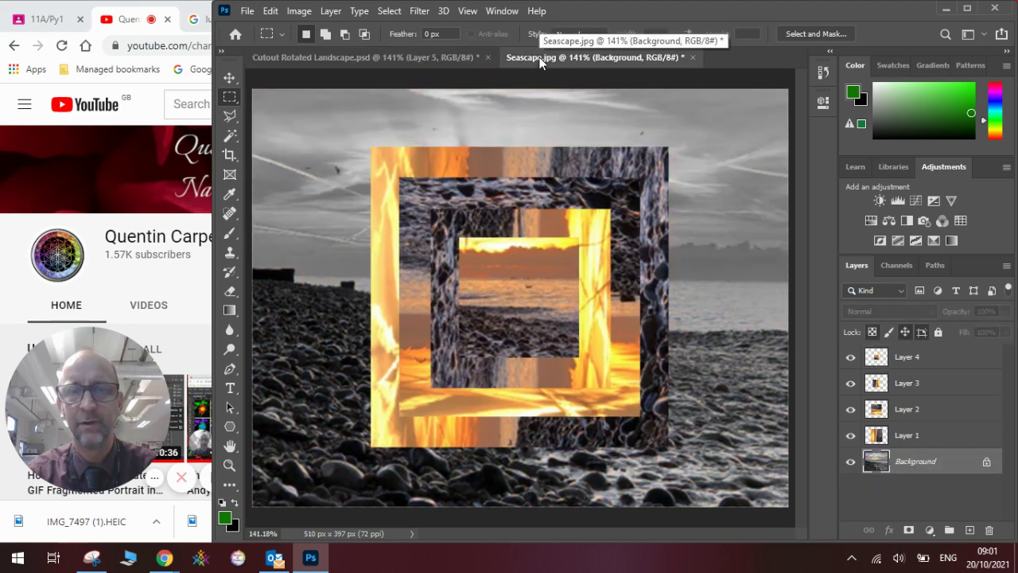
click(450, 59)
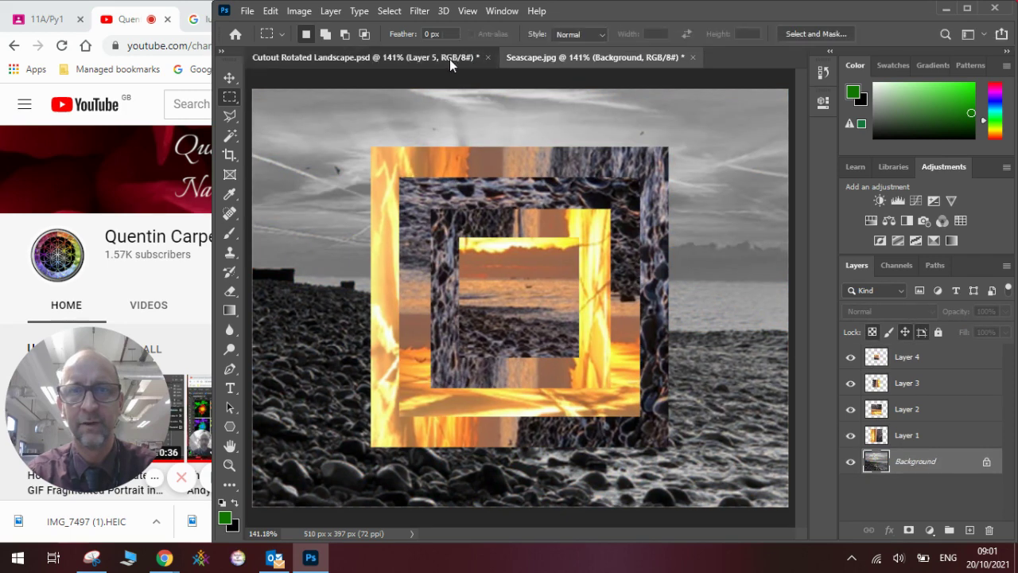